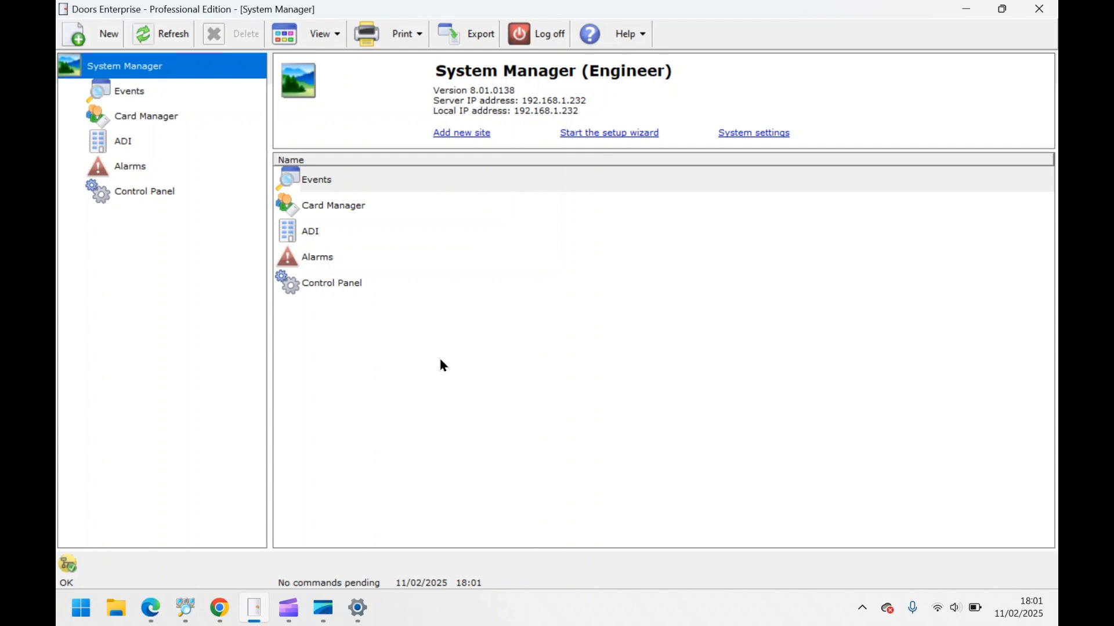
- Open the ADI Time Zones list and start a new time zone named 'Staff time'
{"action": "left_click", "coordinate": [108, 138]}
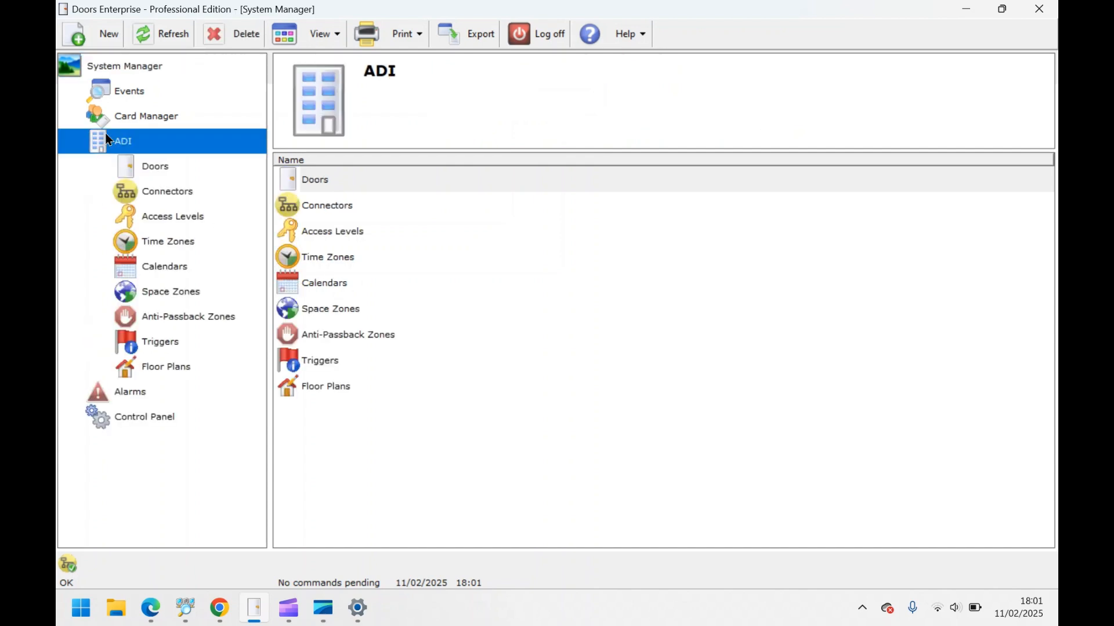
{"action": "left_click", "coordinate": [169, 245]}
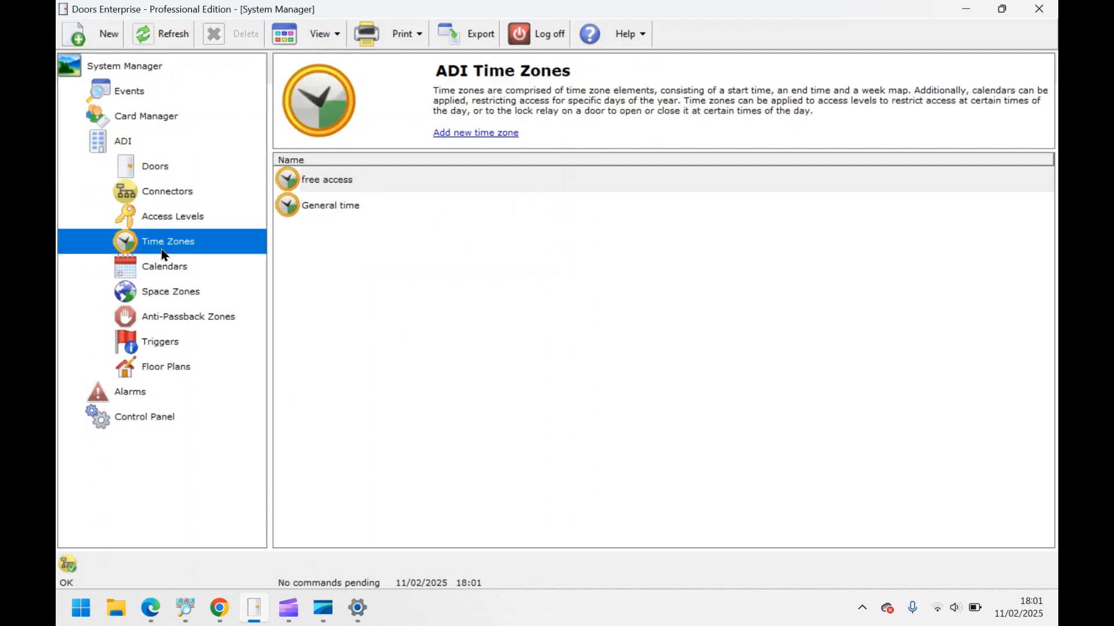
{"action": "left_click", "coordinate": [475, 134]}
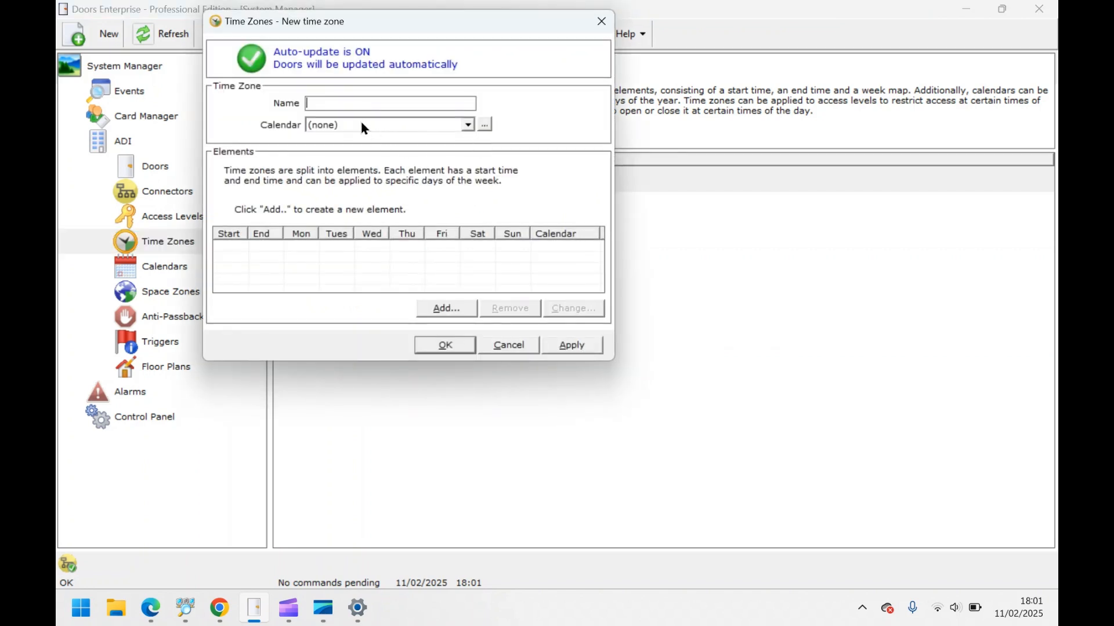
{"action": "type", "text": "Staff time"}
- Add a 09:00–17:00 Monday-to-Friday period, excluding Saturday and Sunday, and save the time zone
{"action": "left_click", "coordinate": [464, 315]}
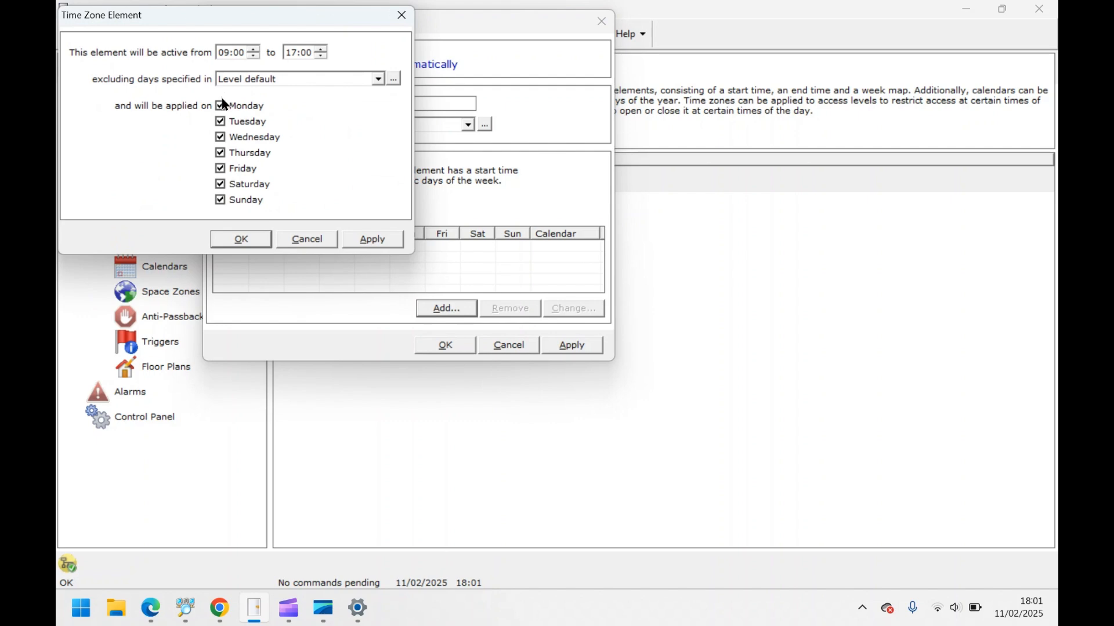
{"action": "left_click", "coordinate": [220, 185]}
{"action": "left_click", "coordinate": [221, 202]}
{"action": "left_click", "coordinate": [241, 240]}
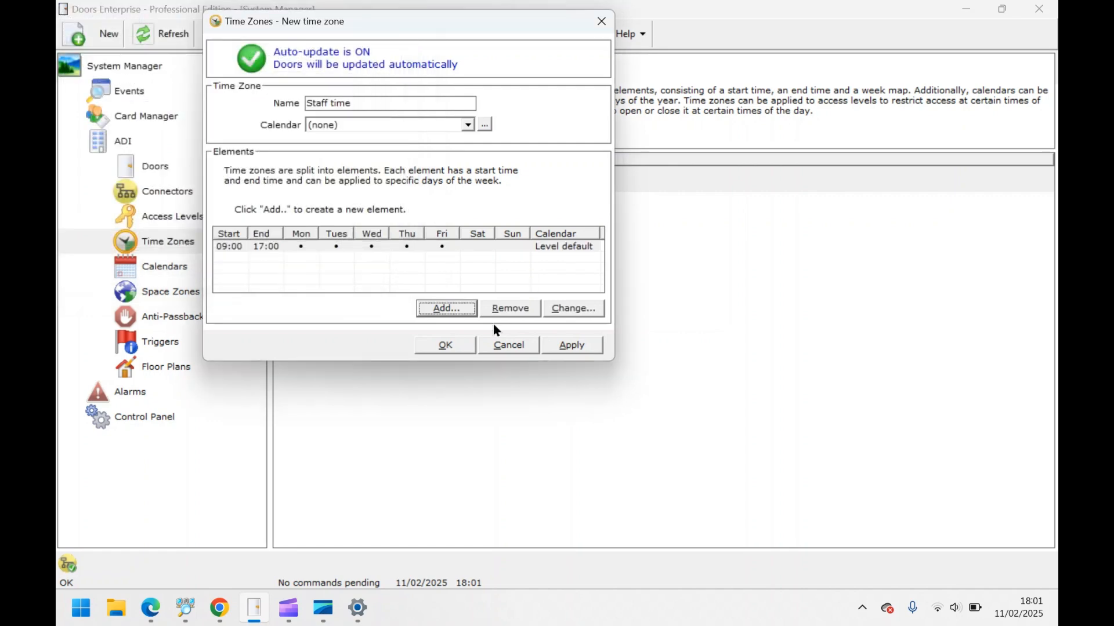
{"action": "left_click", "coordinate": [456, 350]}
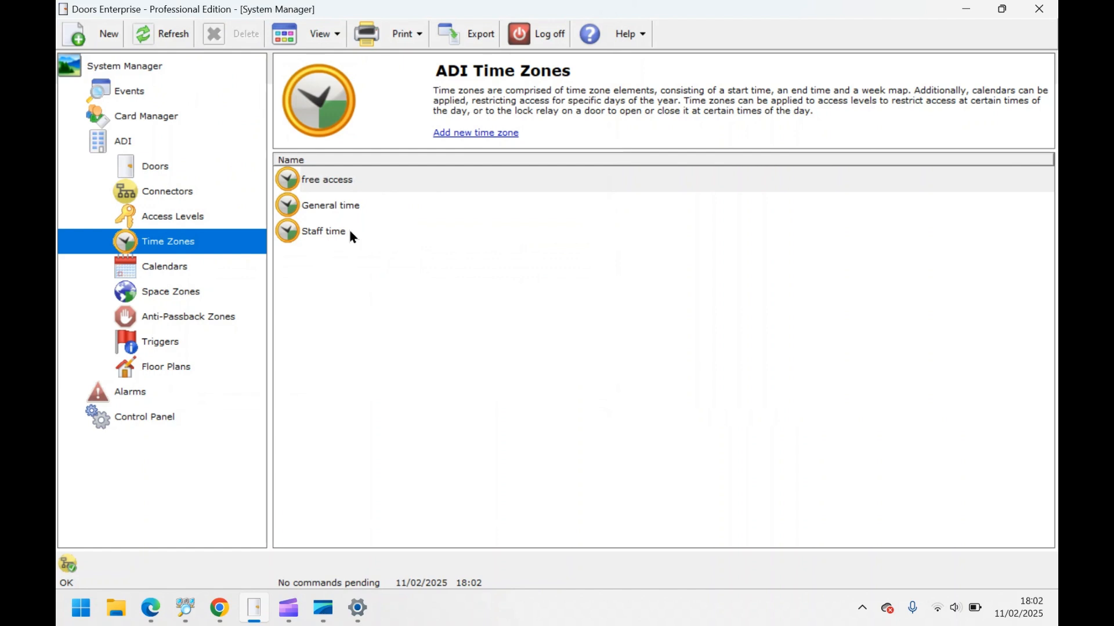
- Create a new access level named 'Day staff'
{"action": "left_click", "coordinate": [200, 225]}
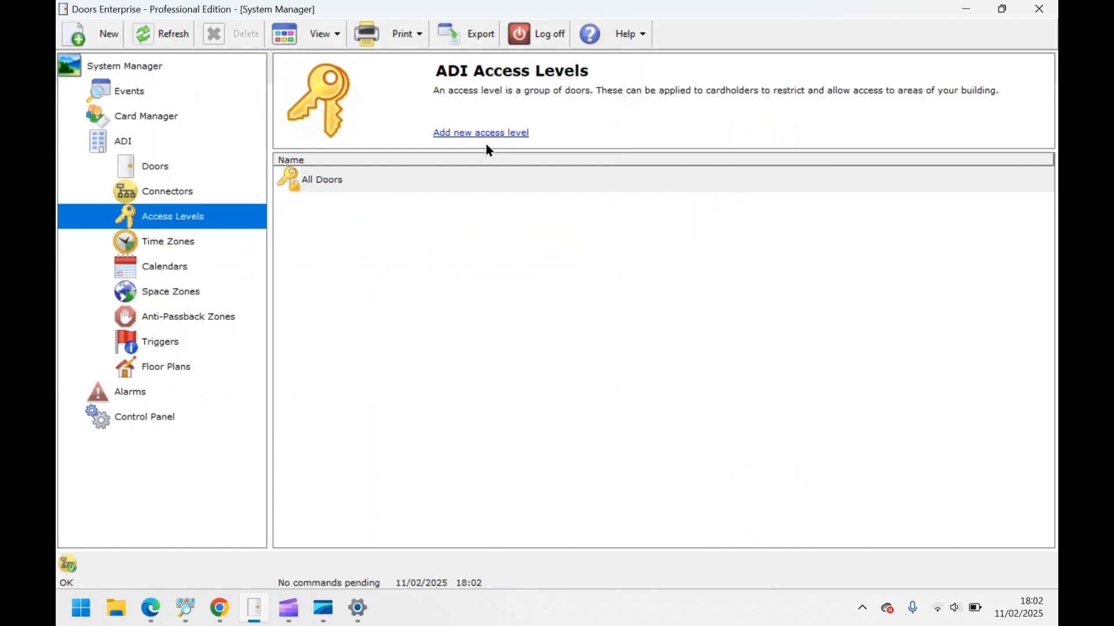
{"action": "left_click", "coordinate": [487, 134]}
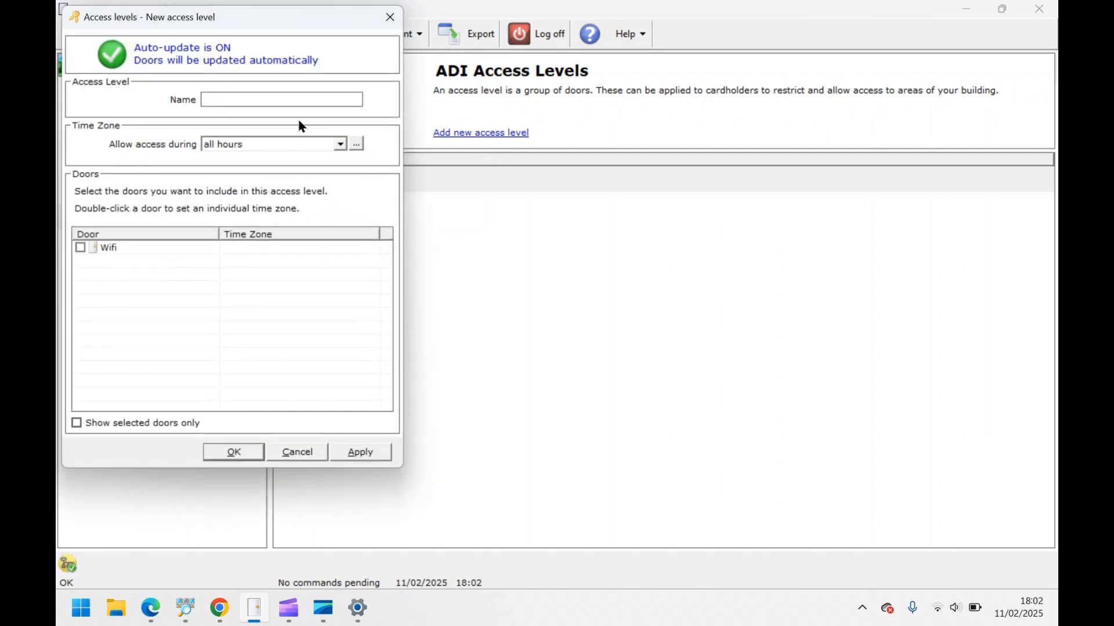
{"action": "type", "text": "Day staff"}
- Restrict Day staff to the Staff time zone for the Wifi door, and save it
{"action": "left_click", "coordinate": [341, 143]}
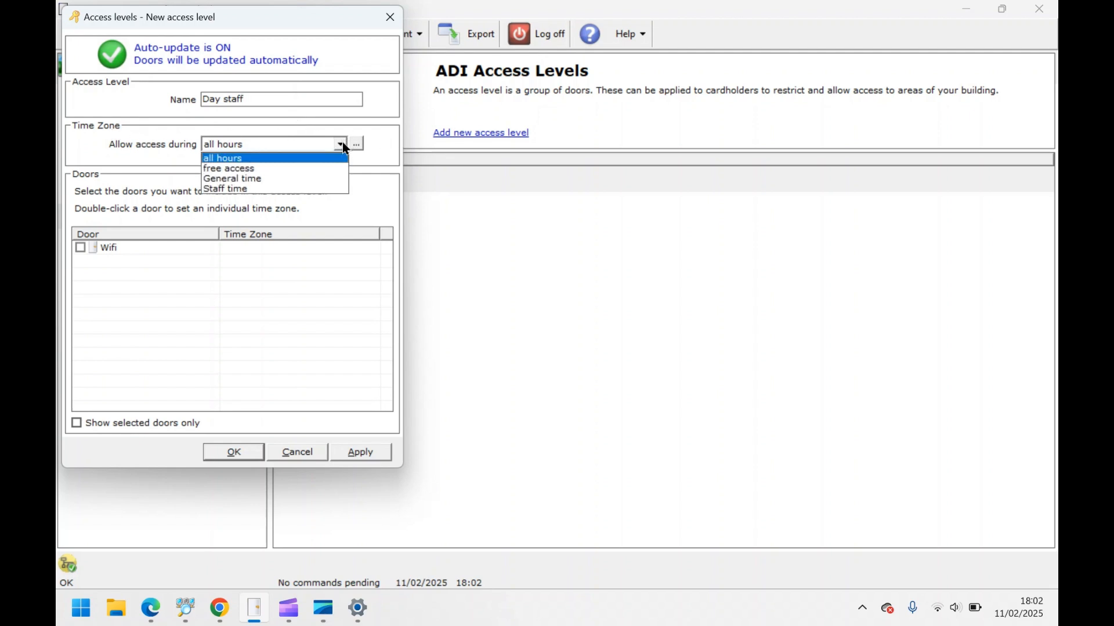
{"action": "left_click", "coordinate": [304, 189]}
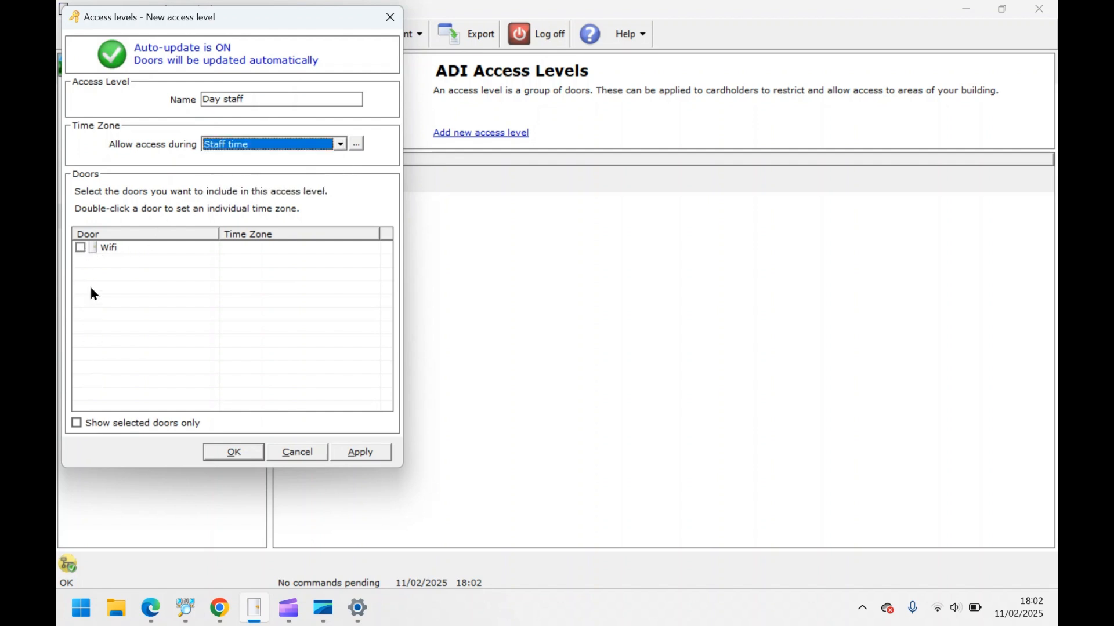
{"action": "left_click", "coordinate": [81, 248]}
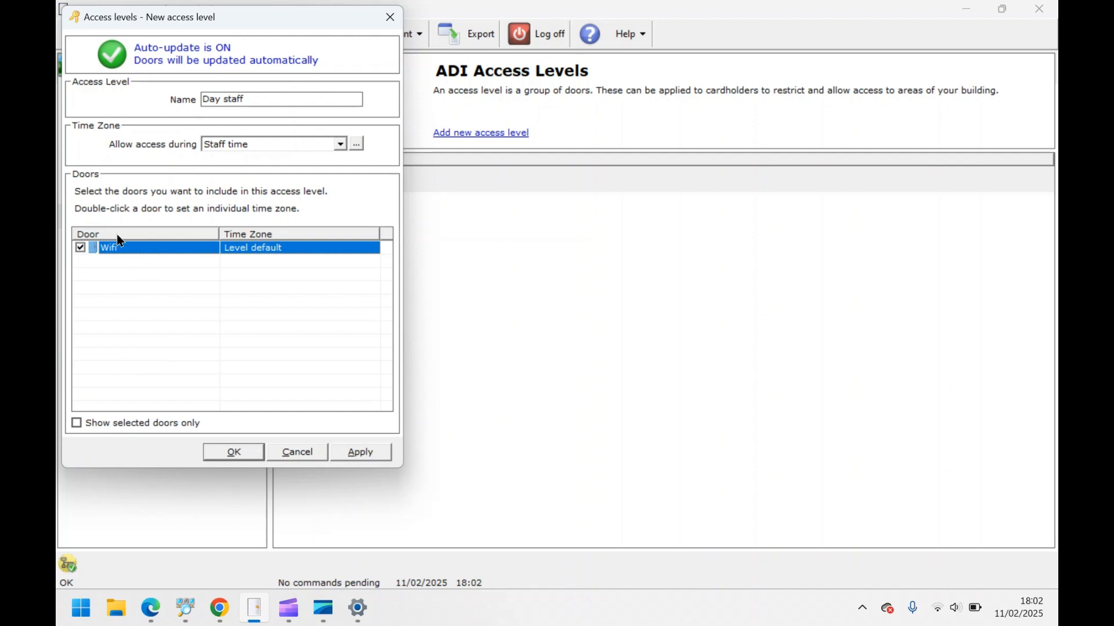
{"action": "left_click", "coordinate": [363, 453]}
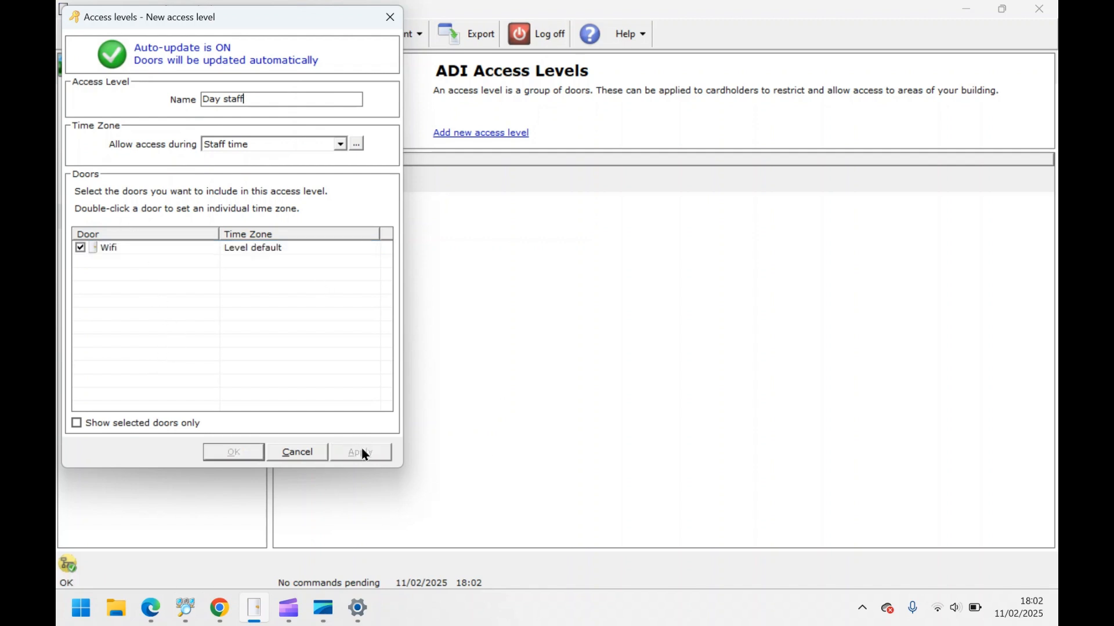
{"action": "left_click", "coordinate": [232, 453]}
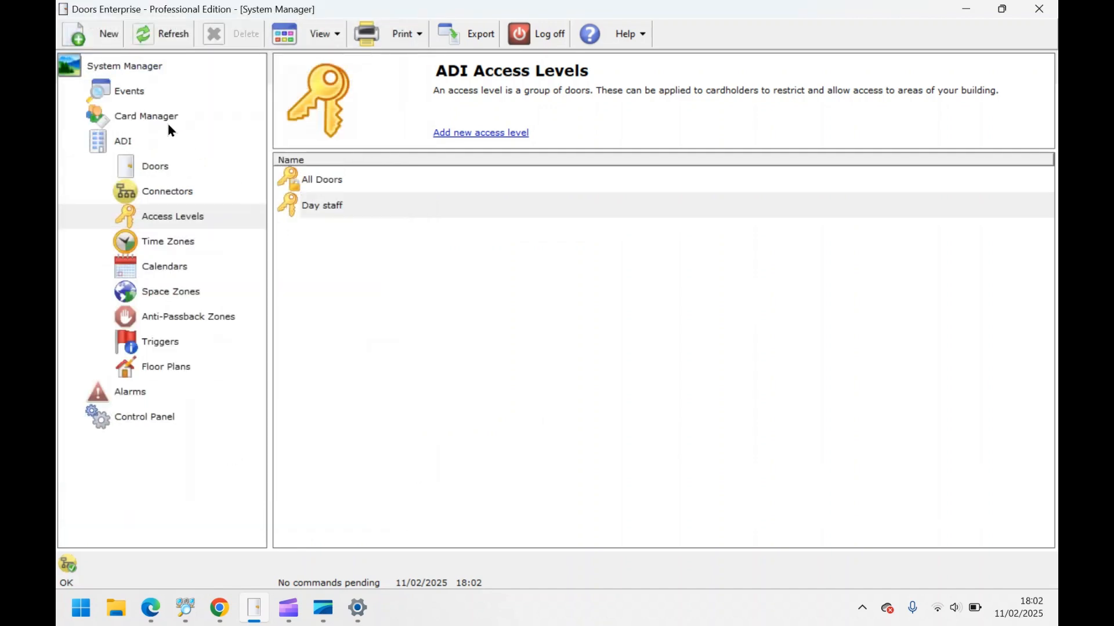
{"action": "left_click", "coordinate": [146, 117]}
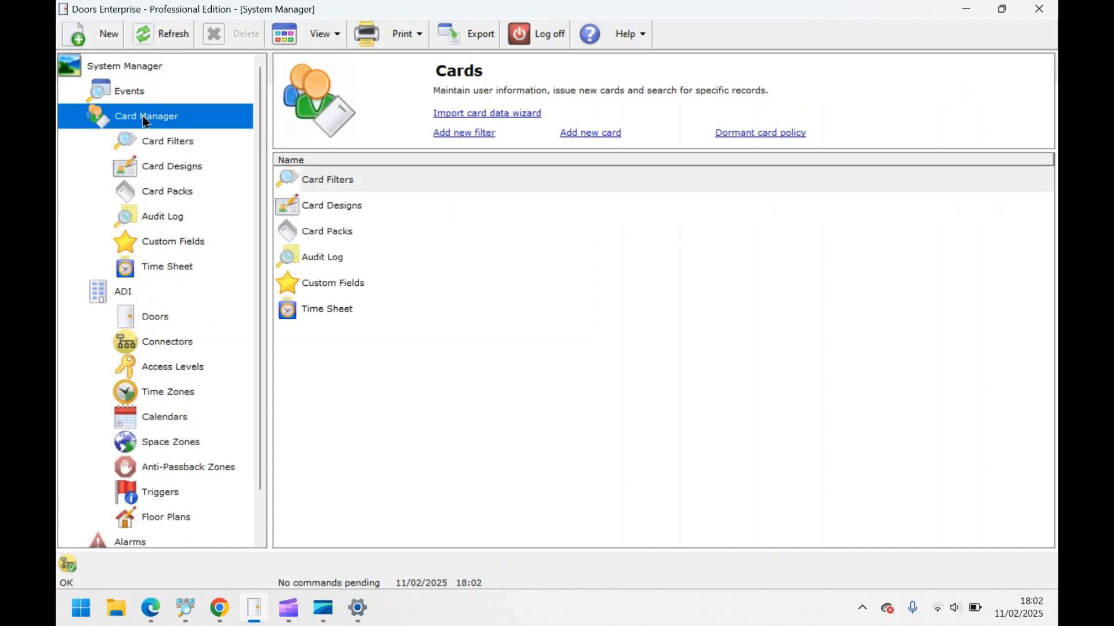
- List all cards and open the Seos demo cardholder's record
{"action": "left_click", "coordinate": [172, 145]}
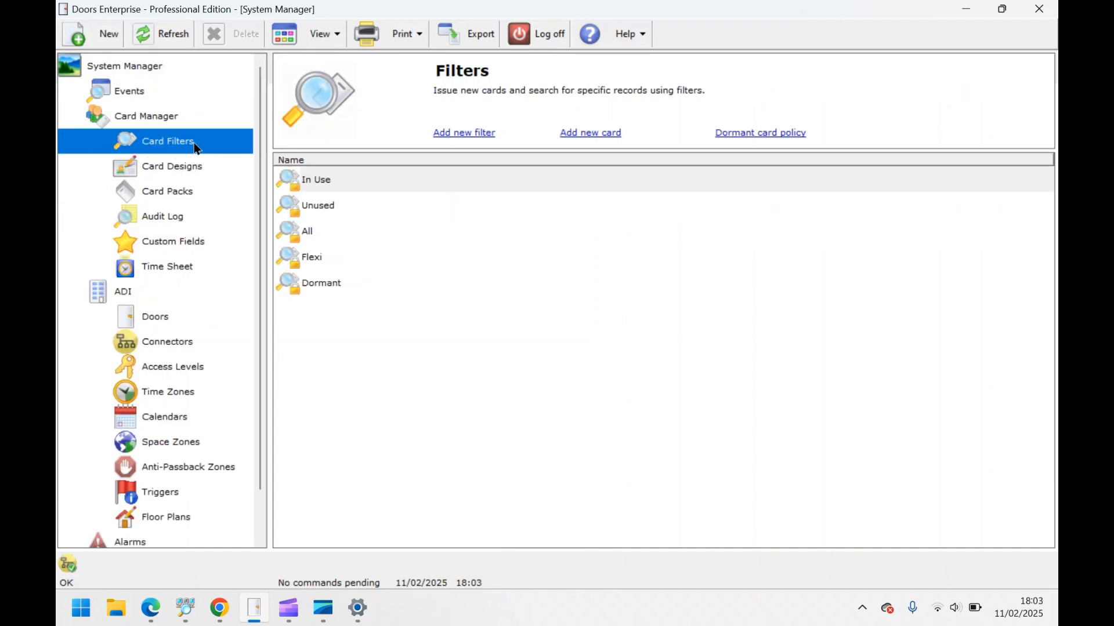
{"action": "double_click", "coordinate": [316, 234]}
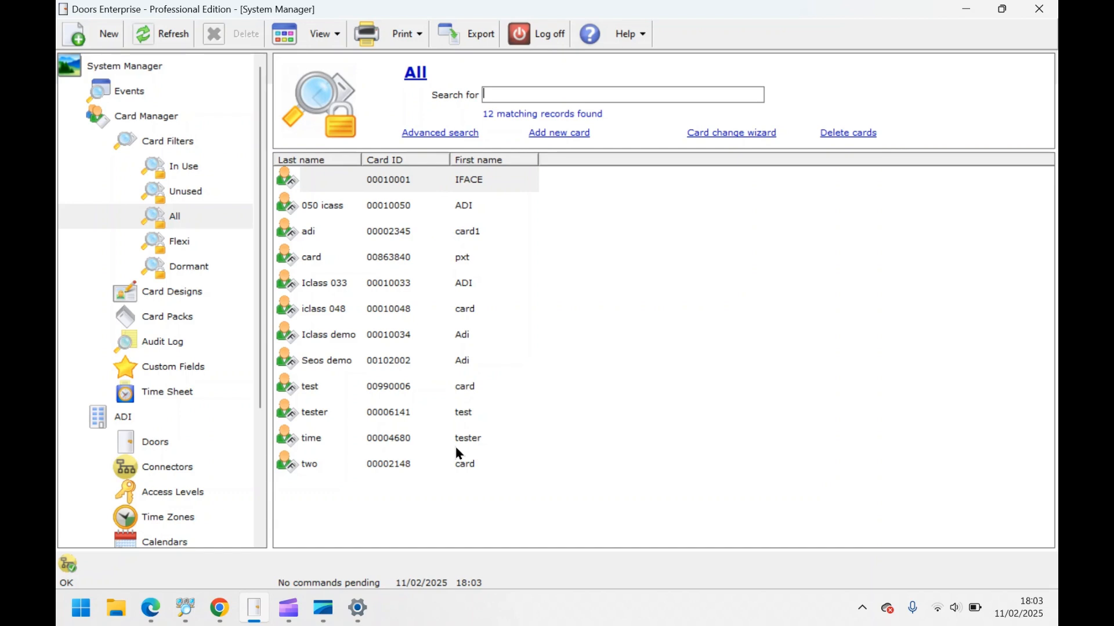
{"action": "double_click", "coordinate": [338, 367]}
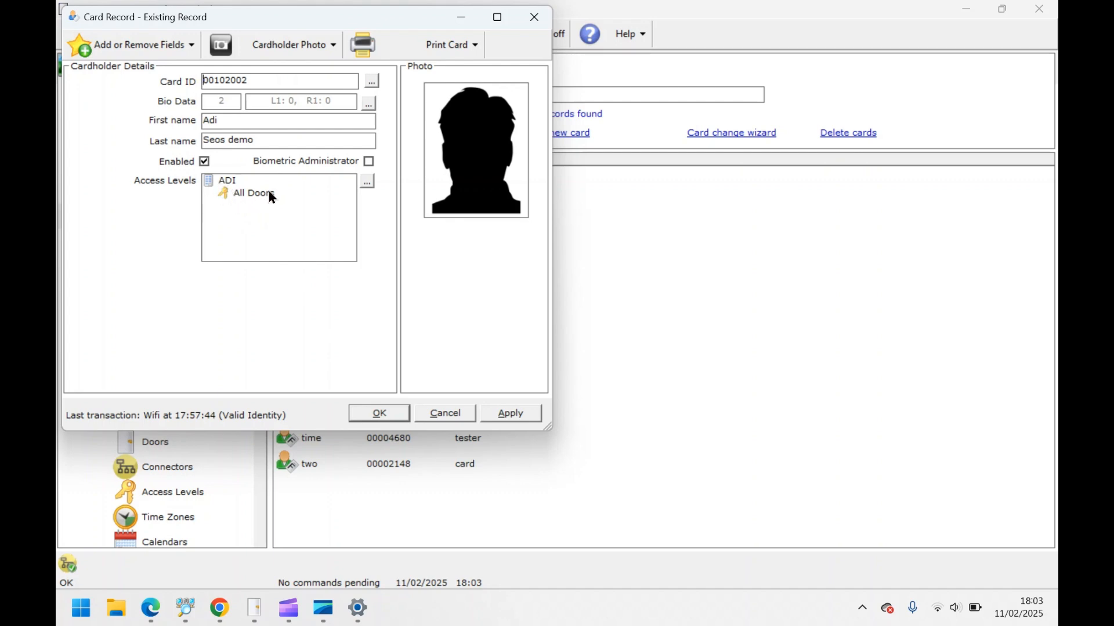
- Replace the All Doors access level with Day staff for Seos demo and save
{"action": "left_click", "coordinate": [368, 183]}
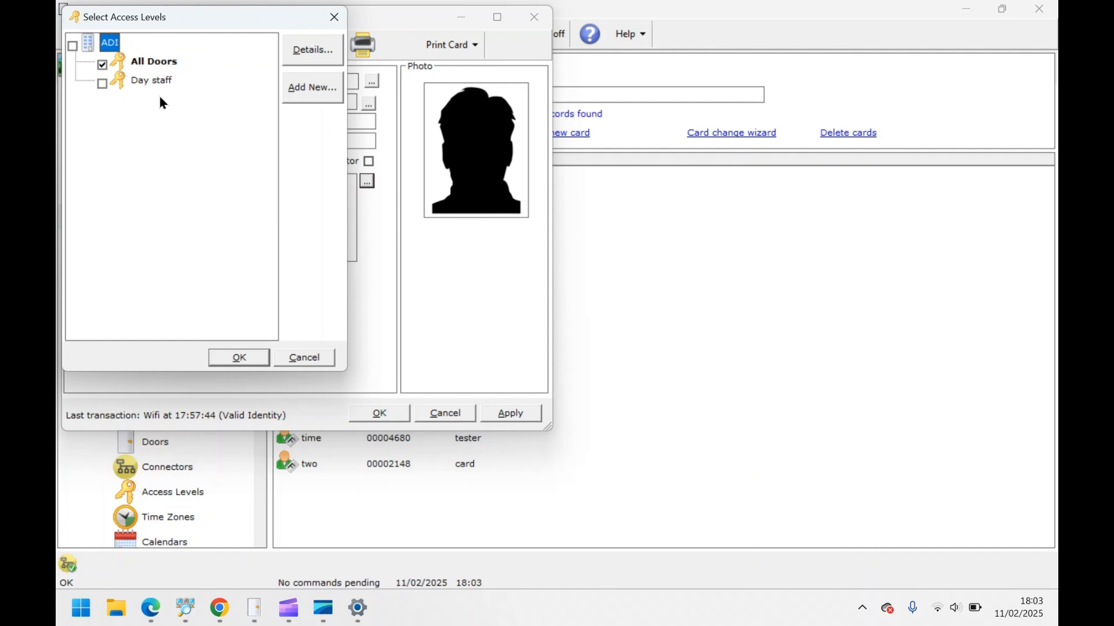
{"action": "left_click", "coordinate": [102, 83]}
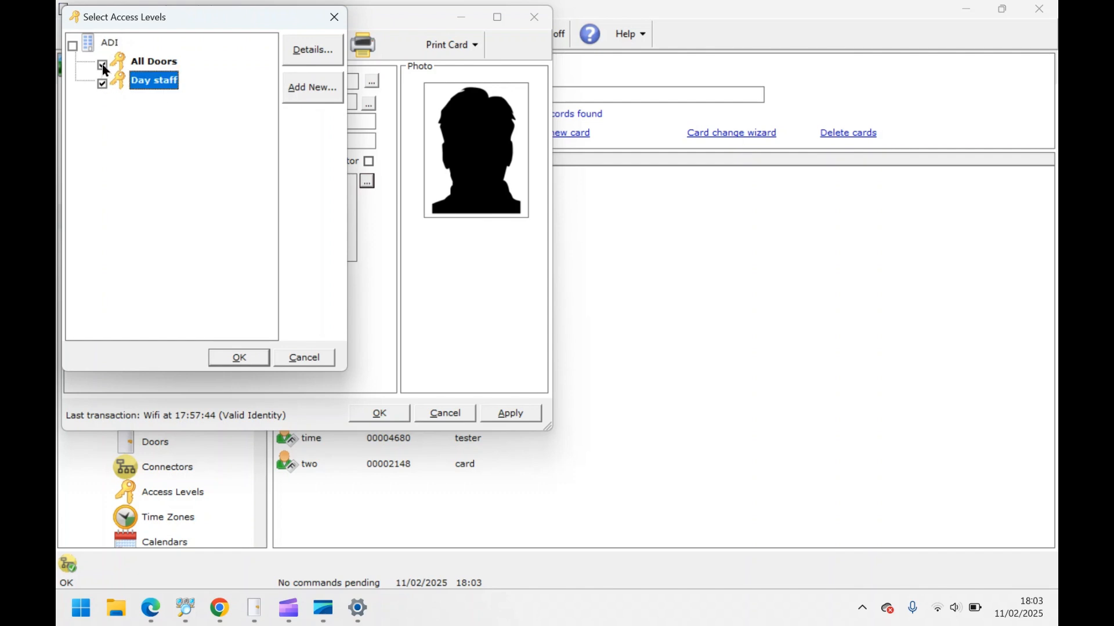
{"action": "left_click", "coordinate": [102, 64]}
{"action": "left_click", "coordinate": [259, 357]}
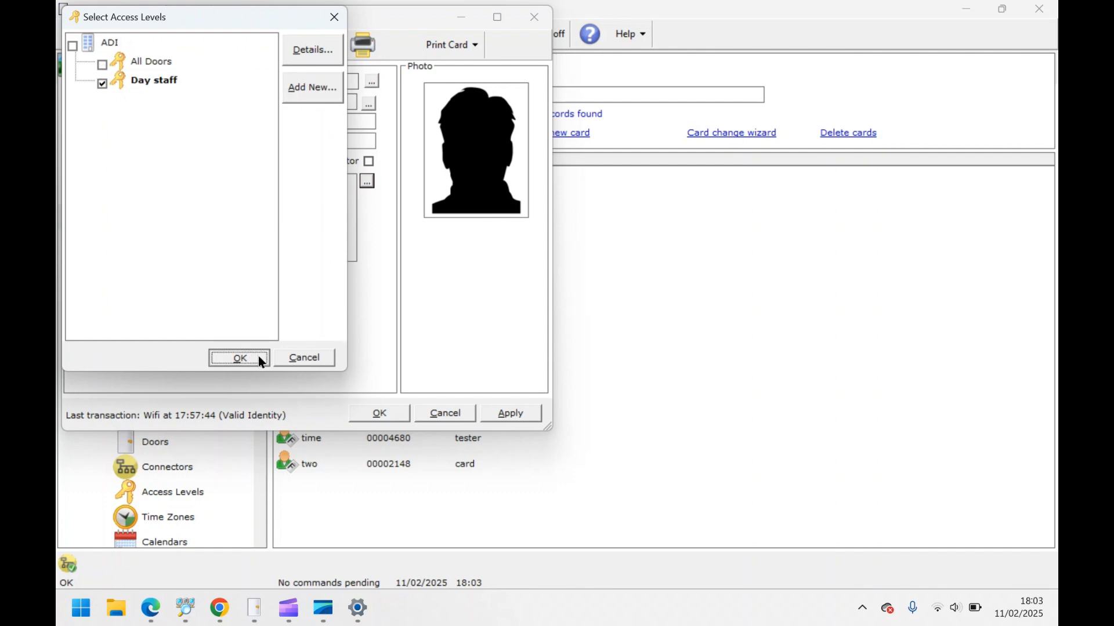
{"action": "left_click", "coordinate": [503, 416]}
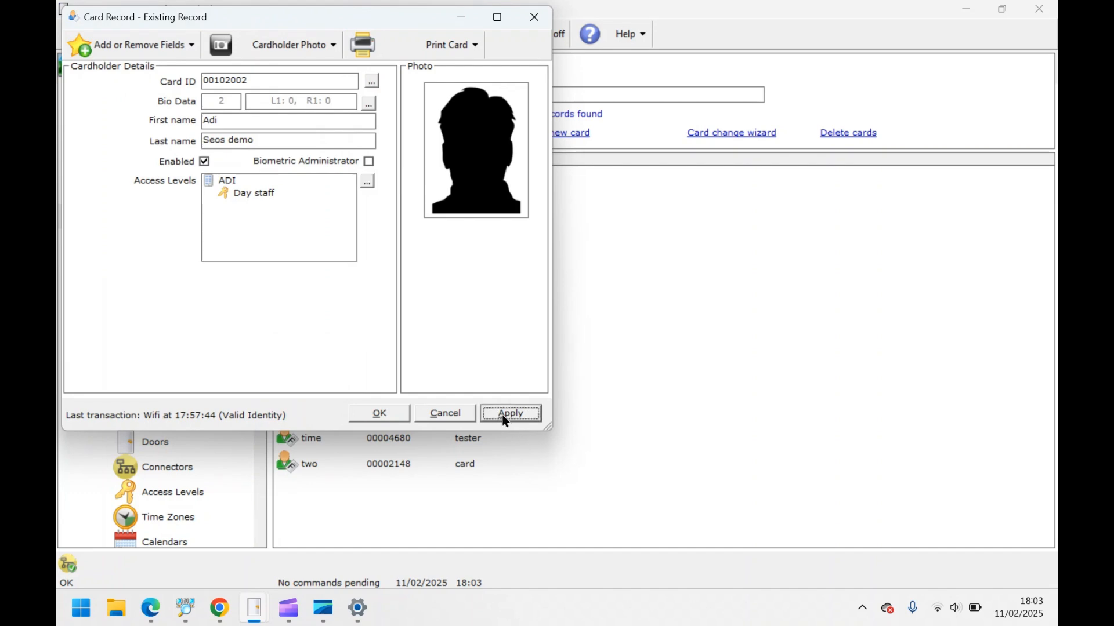
{"action": "left_click", "coordinate": [400, 413]}
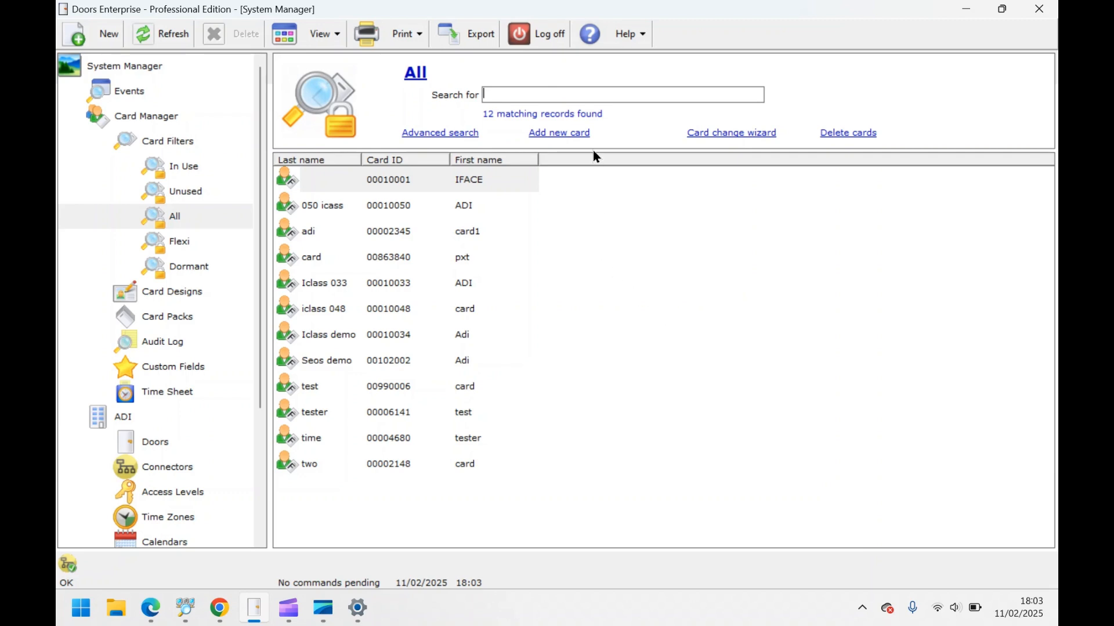
{"action": "left_click", "coordinate": [578, 132]}
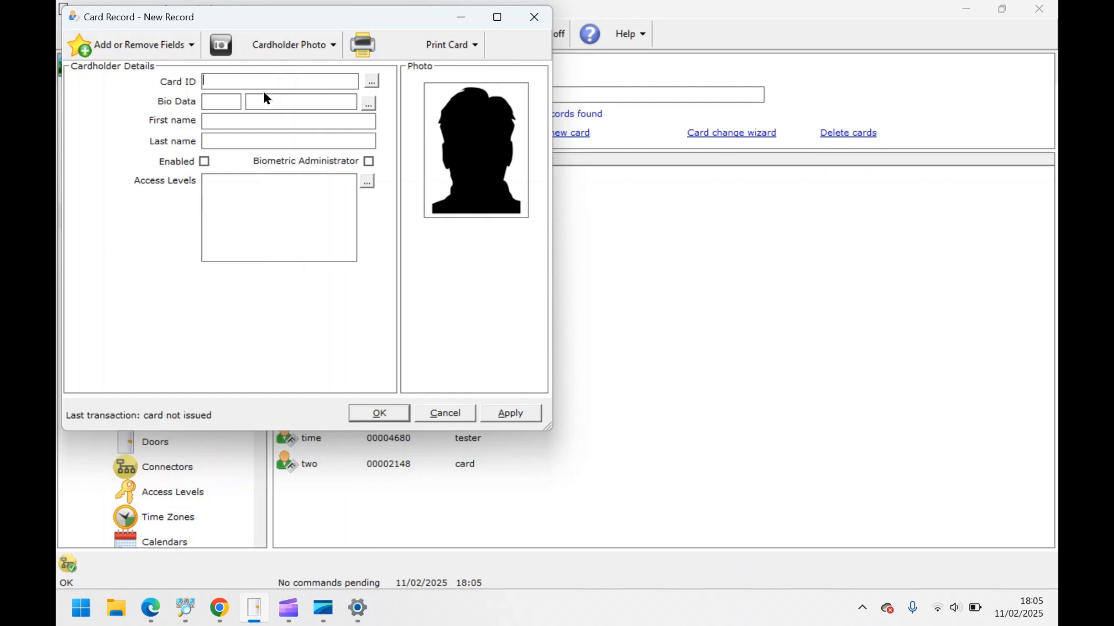
- Capture the new card's ID by reading it at the Wifi door reader
{"action": "left_click", "coordinate": [374, 81]}
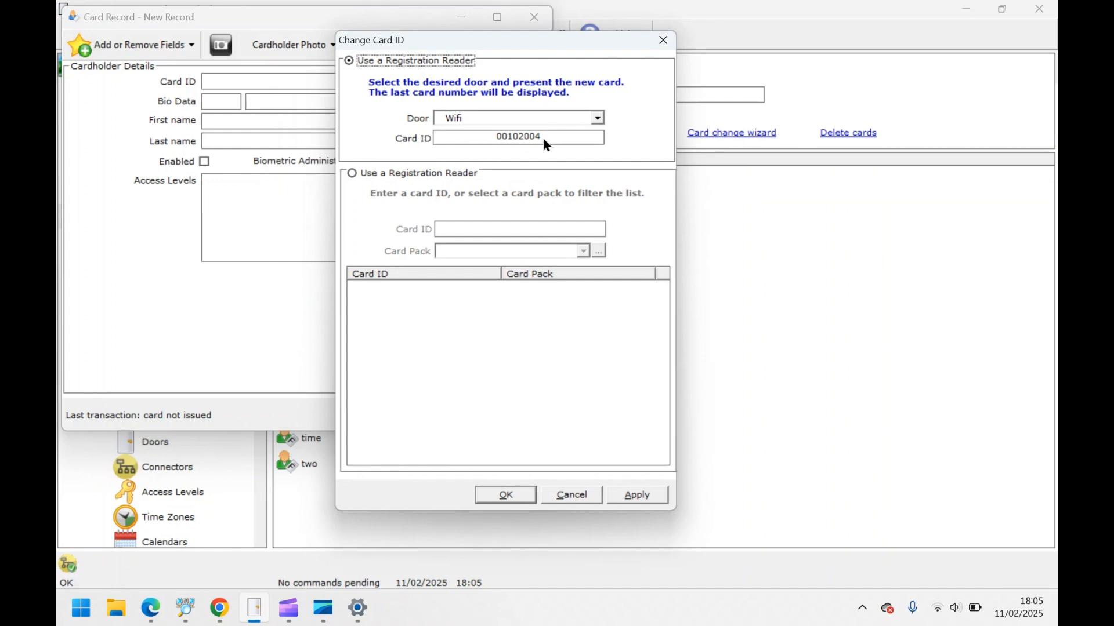
{"action": "left_click", "coordinate": [637, 496]}
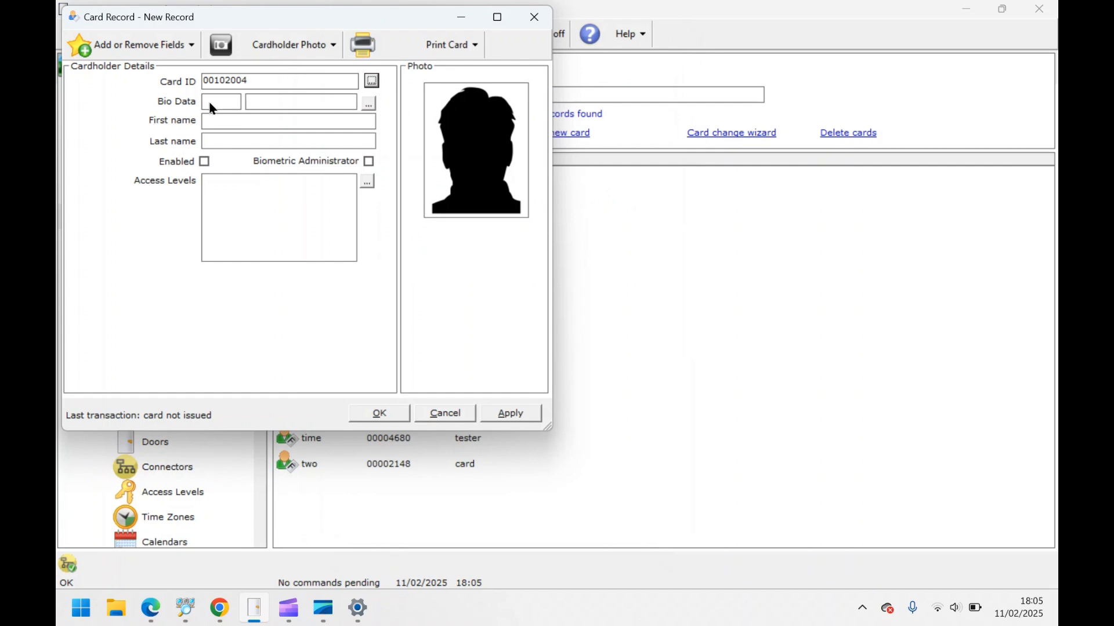
{"action": "left_click", "coordinate": [216, 119]}
- Enter the cardholder's name, enable the card, grant Day staff access, and save it
{"action": "type", "text": "time"}
{"action": "left_click", "coordinate": [204, 161]}
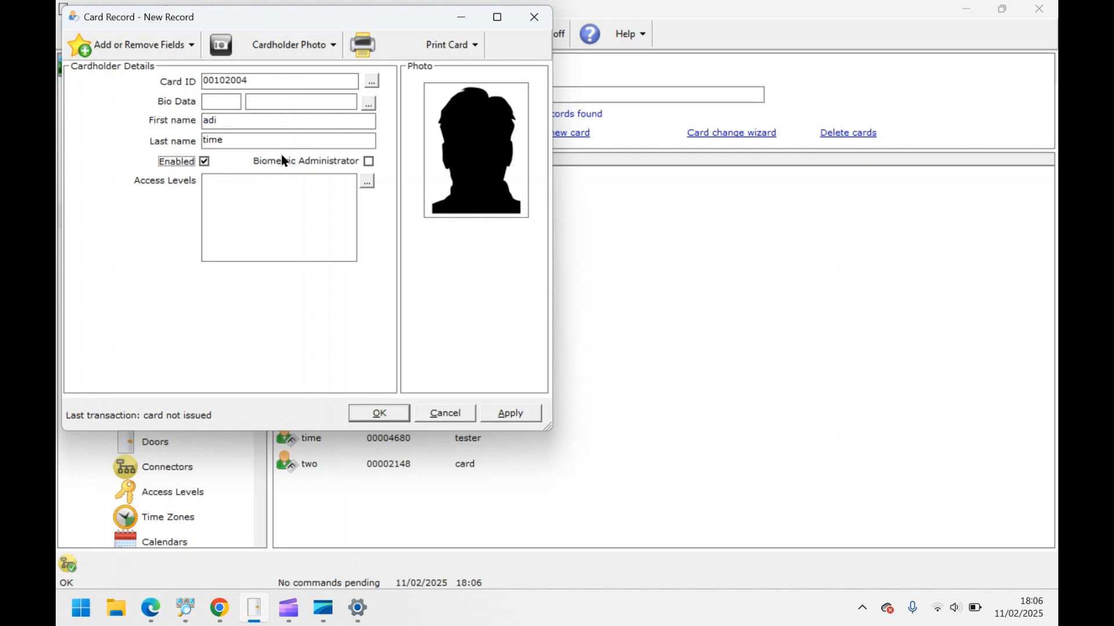
{"action": "left_click", "coordinate": [367, 182]}
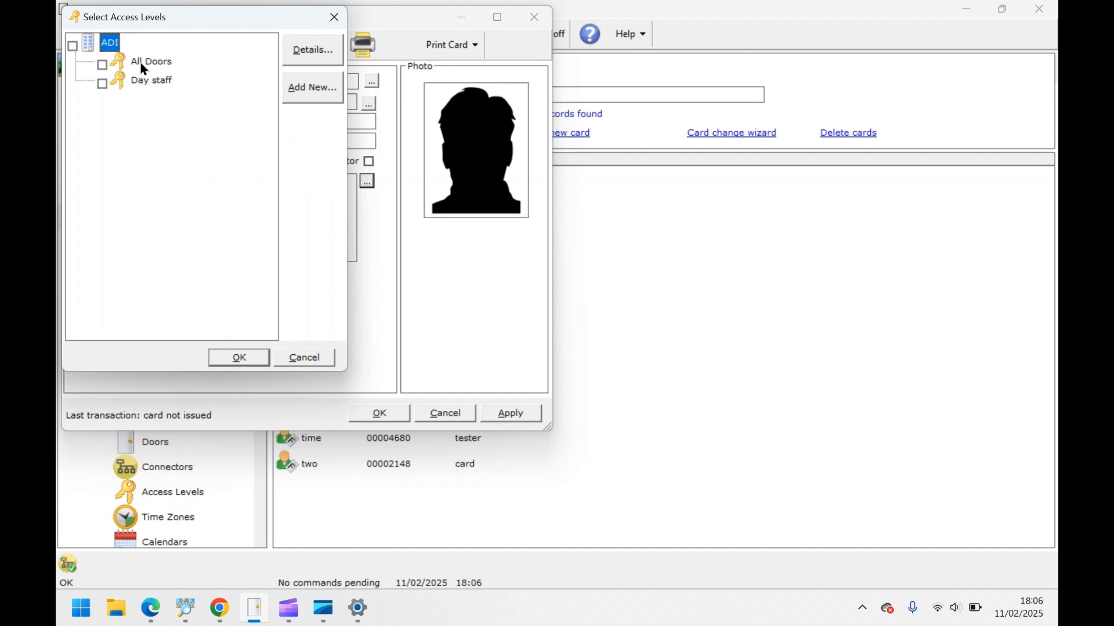
{"action": "left_click", "coordinate": [102, 85]}
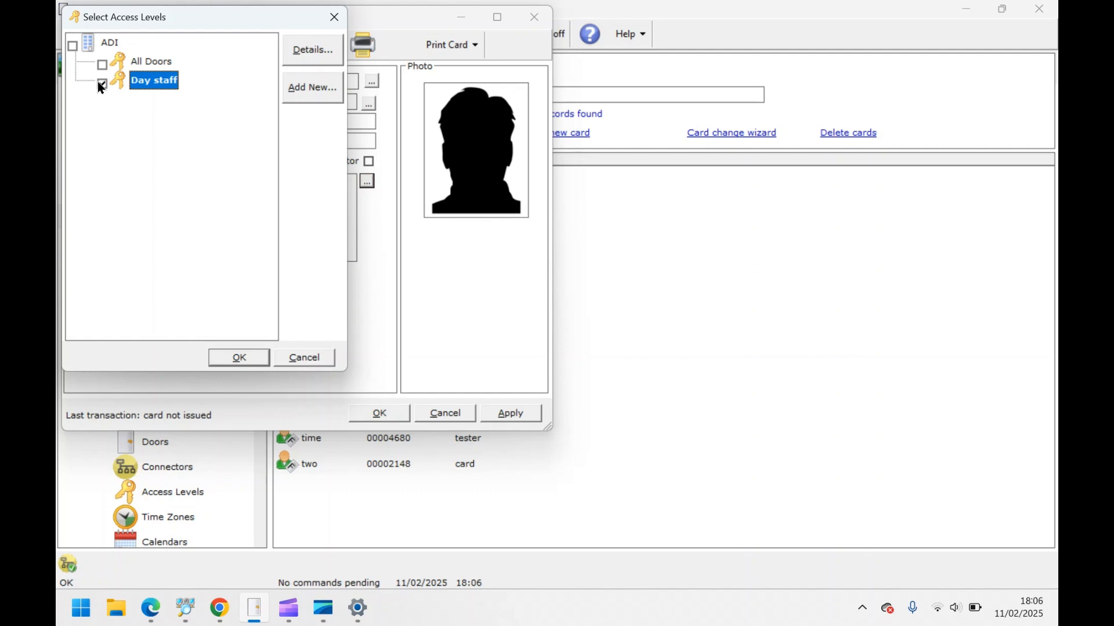
{"action": "left_click", "coordinate": [240, 359]}
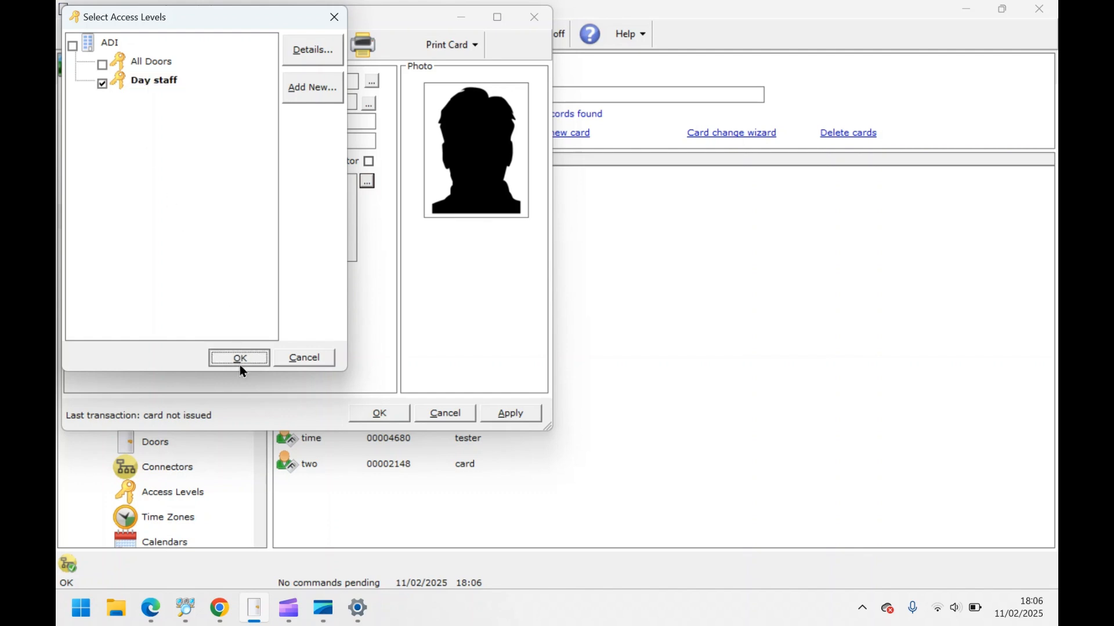
{"action": "left_click", "coordinate": [398, 418]}
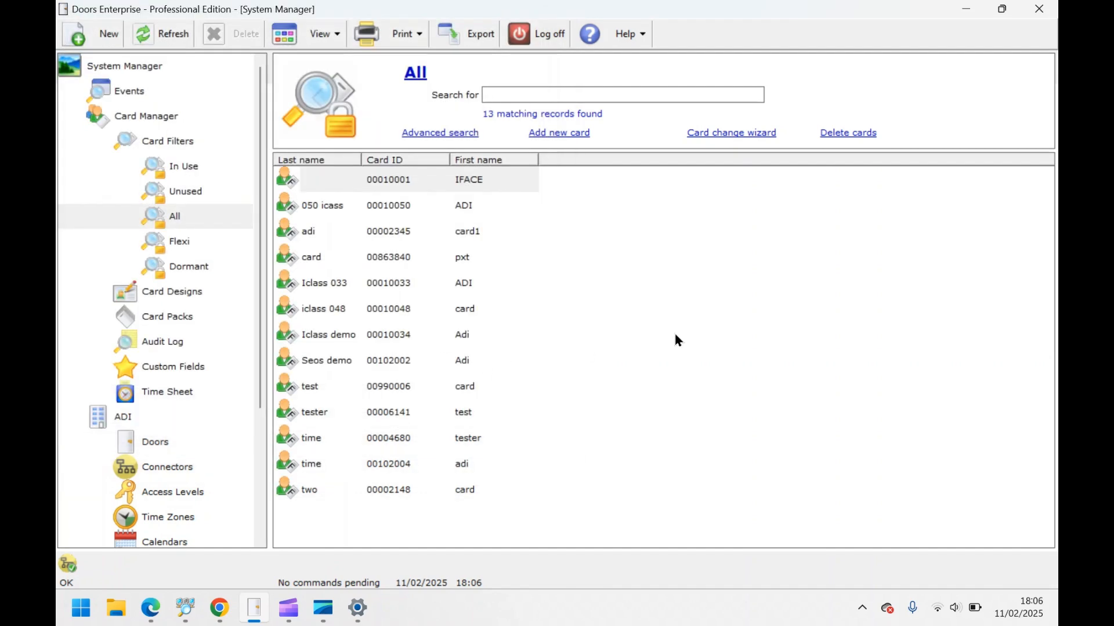